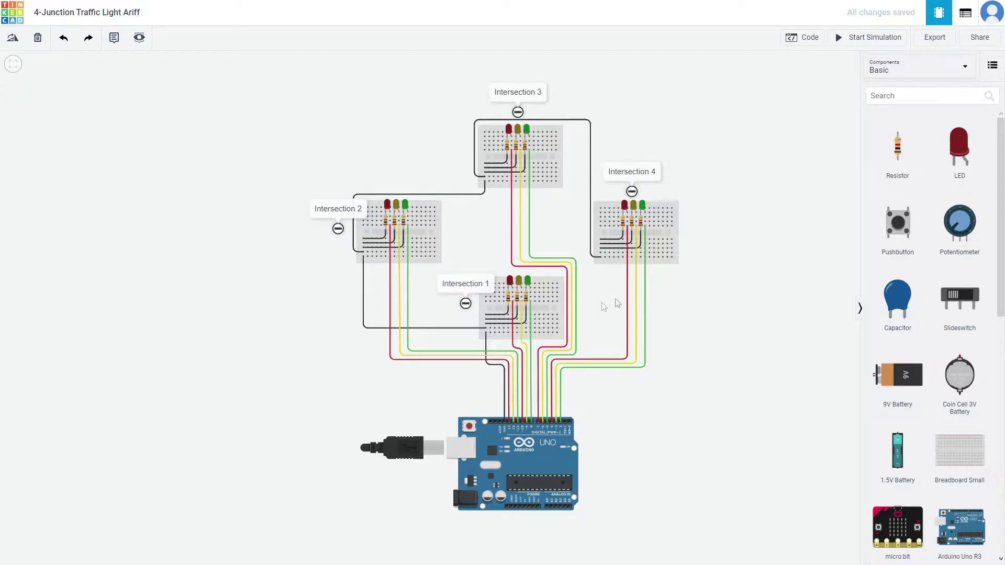
# Show the Arduino code beside the circuit and mark Redlight_1's pin number 10
pyautogui.click(801, 37)
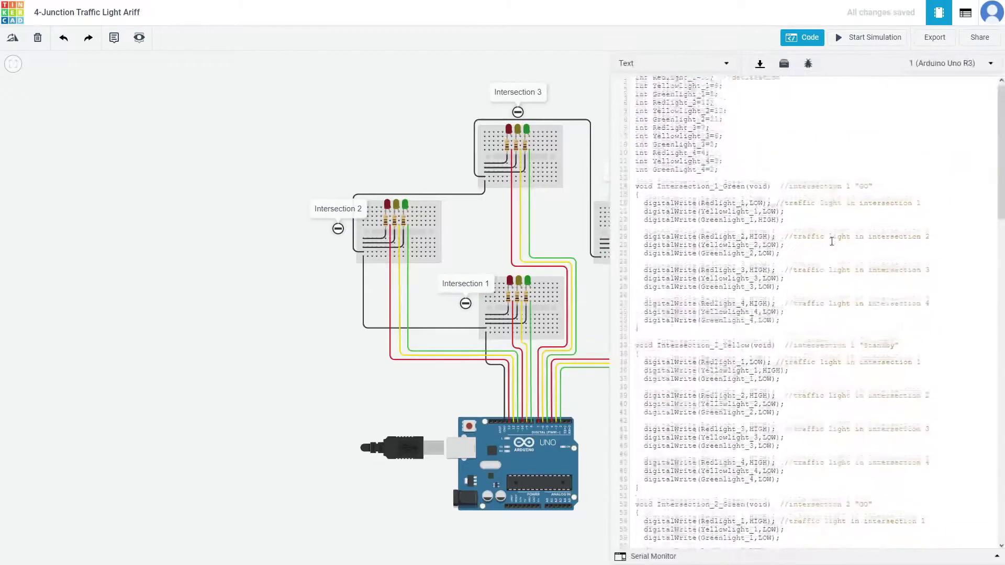
pyautogui.moveTo(506, 229); pyautogui.dragTo(356, 227)
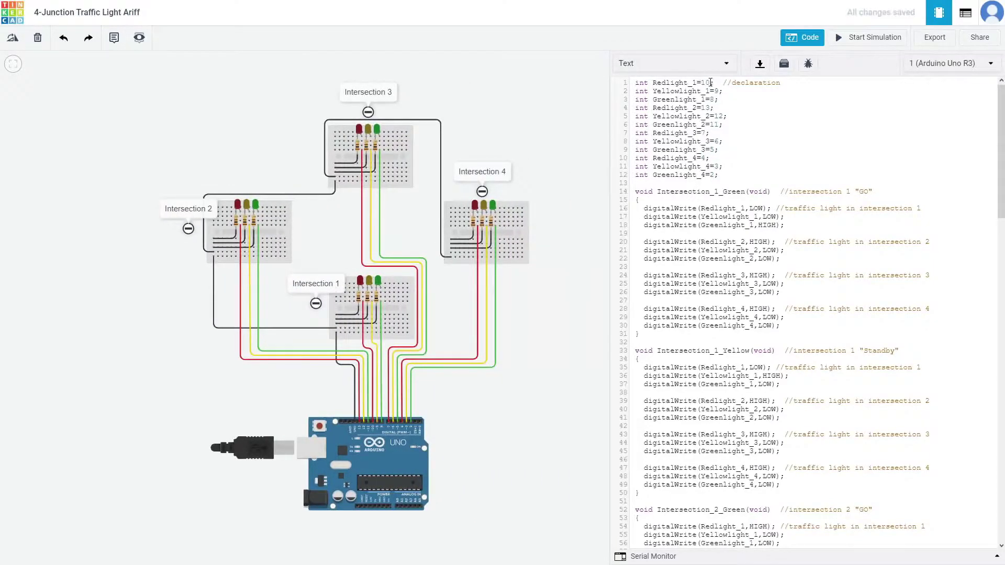
pyautogui.moveTo(711, 82); pyautogui.dragTo(702, 83)
pyautogui.click(681, 83)
# Check Intersection 1's red wire and yellow LED against the Redlight_1 declaration
pyautogui.click(372, 421)
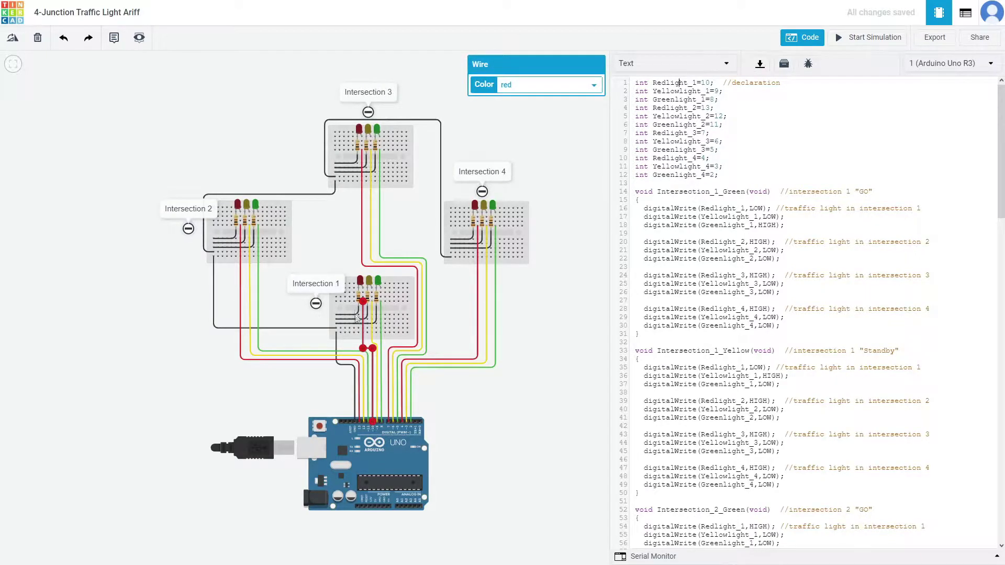
pyautogui.click(549, 323)
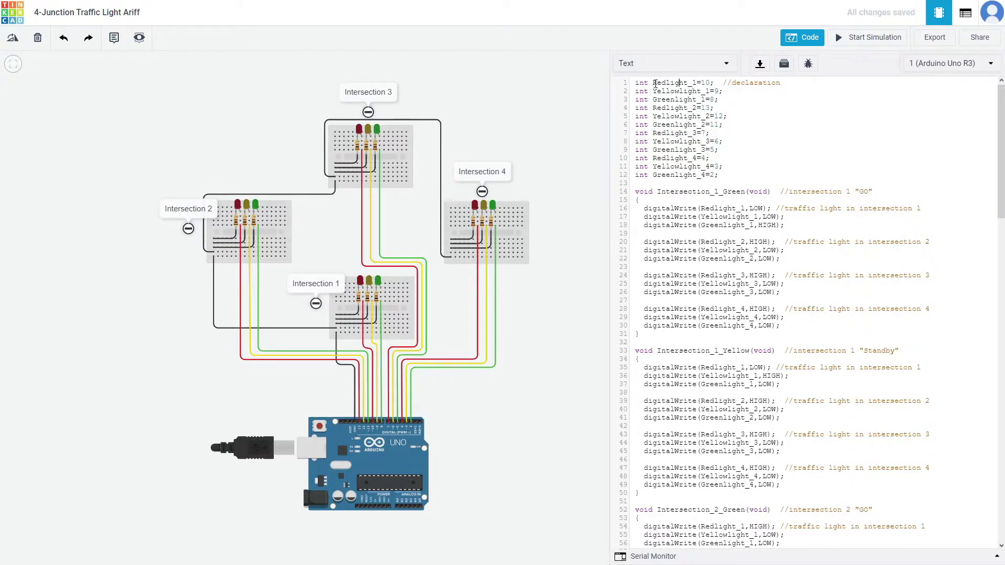
pyautogui.moveTo(653, 83); pyautogui.dragTo(697, 83)
pyautogui.click(369, 283)
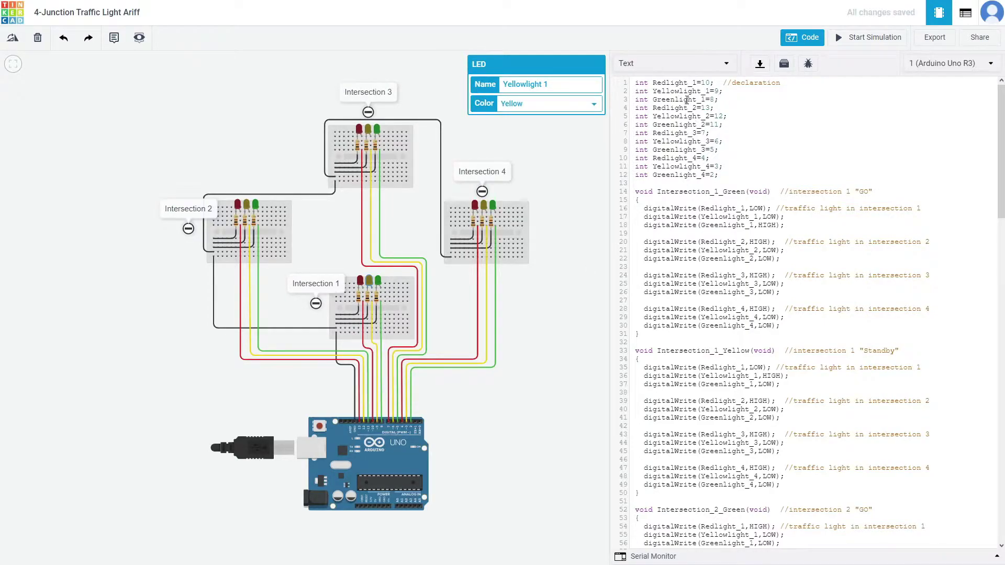
pyautogui.click(600, 238)
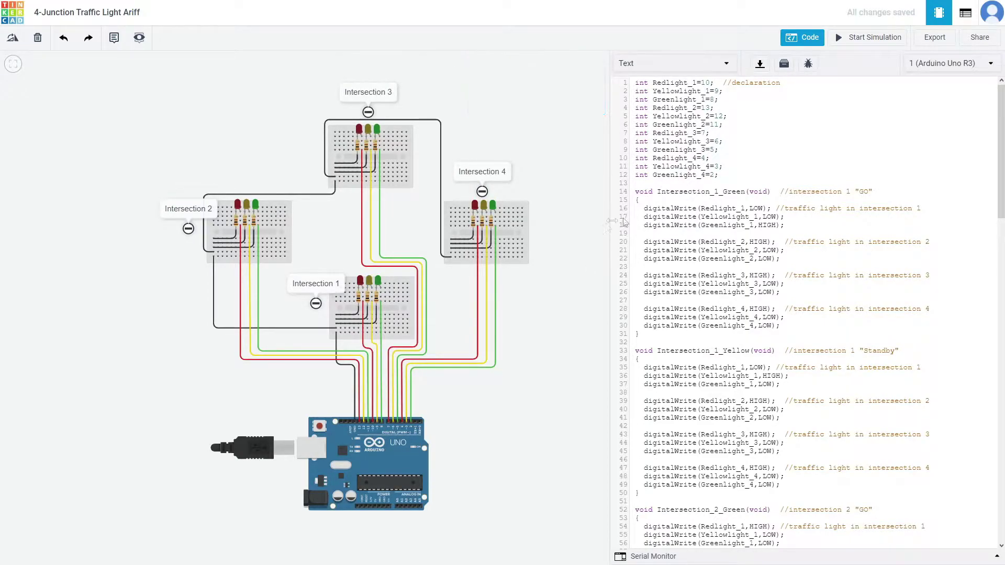
pyautogui.scroll(-3, 872, 171)
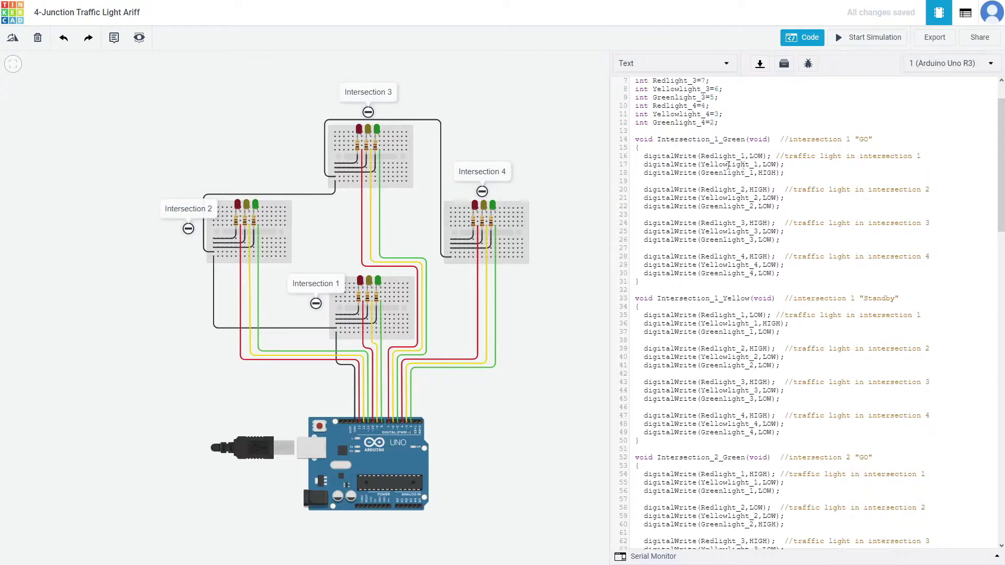
pyautogui.click(728, 156)
pyautogui.click(379, 282)
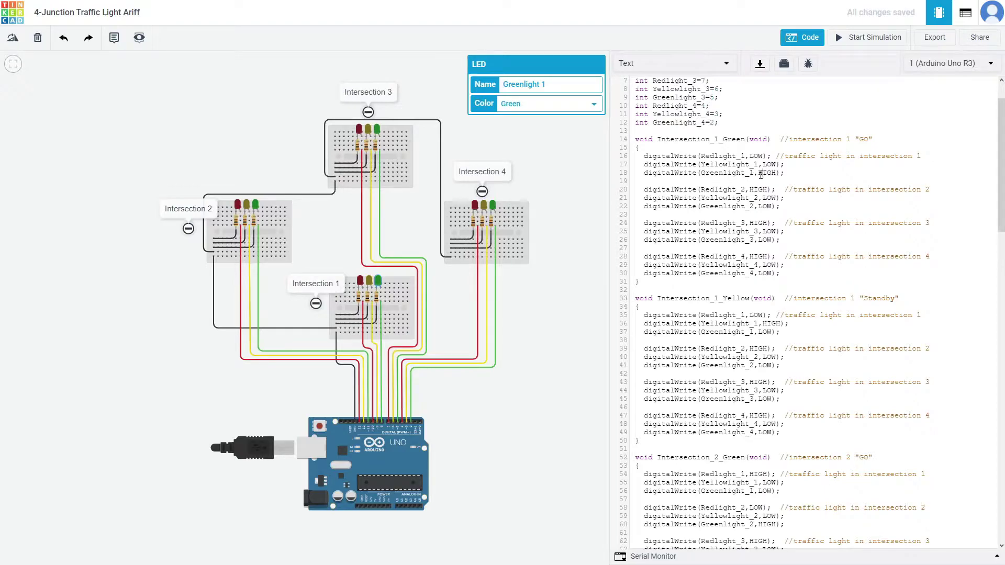
pyautogui.moveTo(761, 174); pyautogui.dragTo(777, 173)
pyautogui.click(806, 174)
pyautogui.click(575, 237)
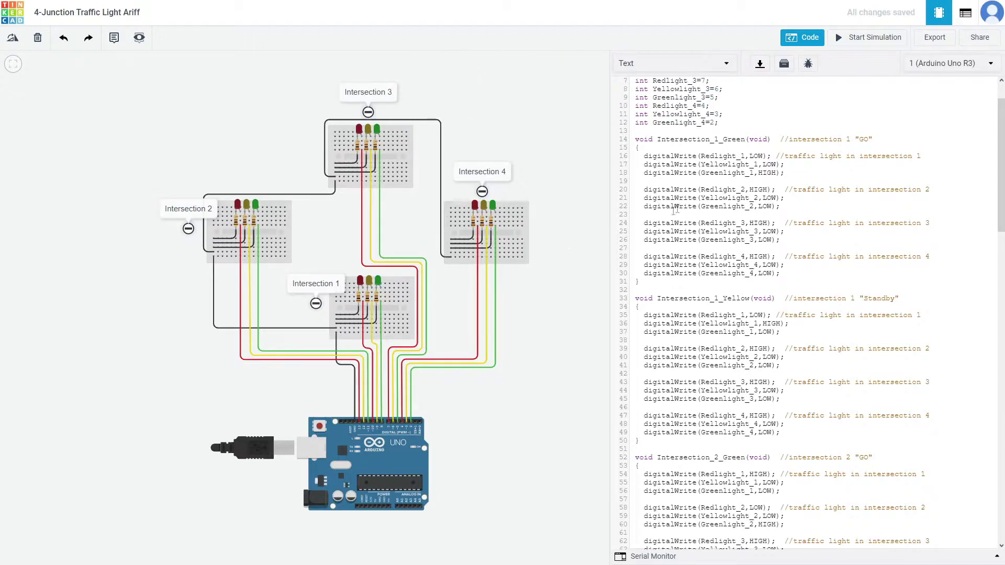
pyautogui.click(474, 205)
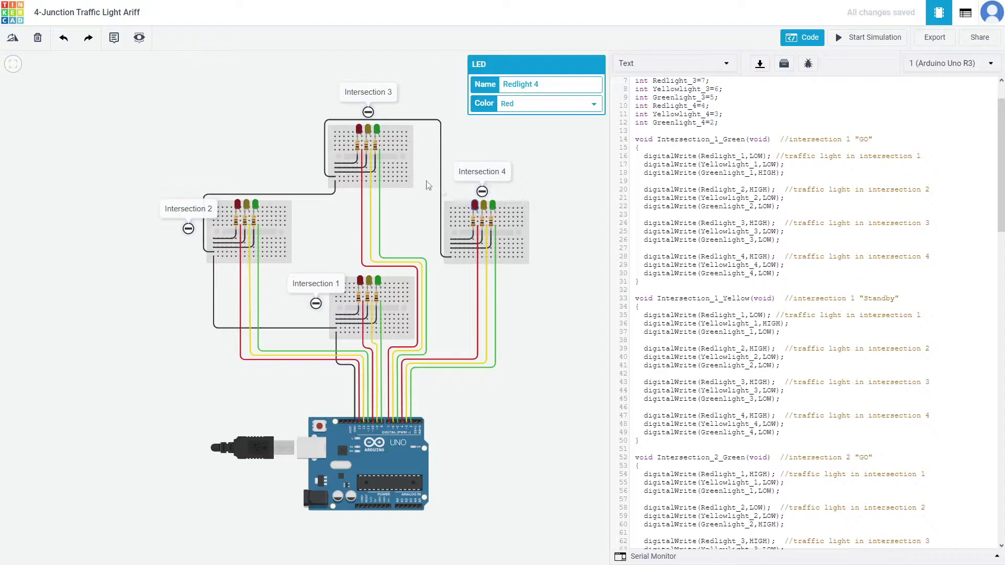
pyautogui.click(360, 129)
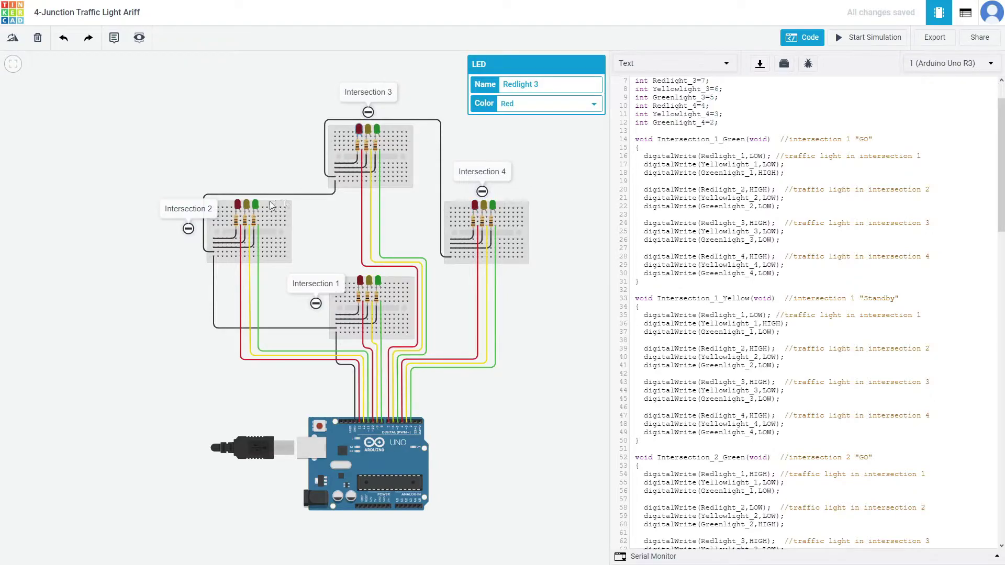
pyautogui.click(561, 245)
pyautogui.scroll(-3, 678, 236)
pyautogui.scroll(-2, 678, 237)
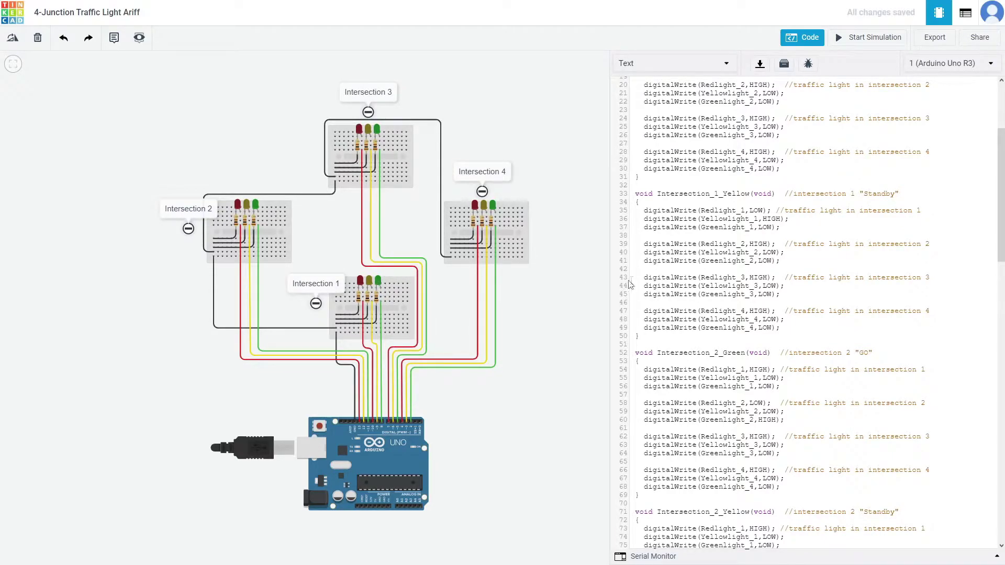
pyautogui.scroll(-2, 707, 243)
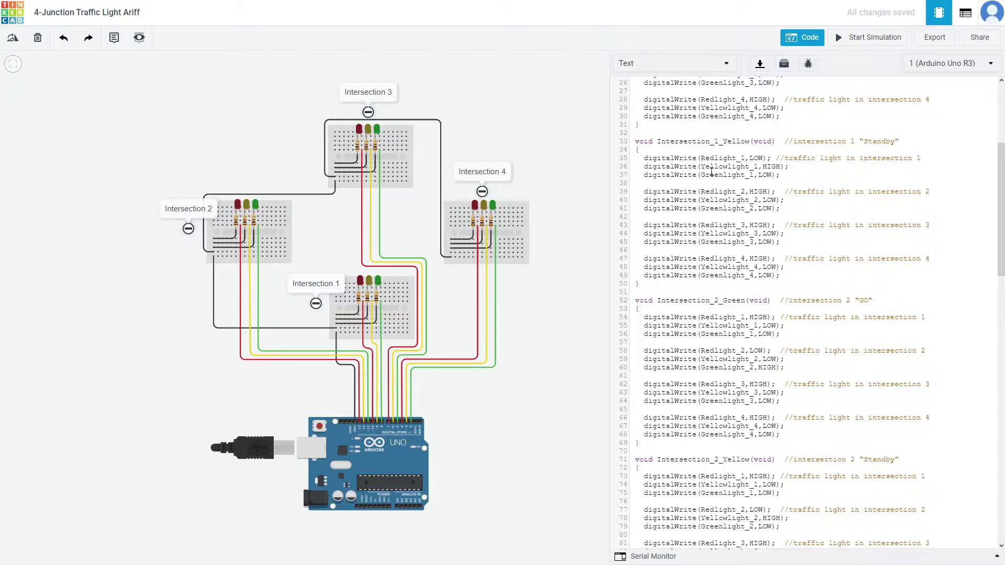
pyautogui.scroll(4, 664, 162)
pyautogui.scroll(1, 660, 210)
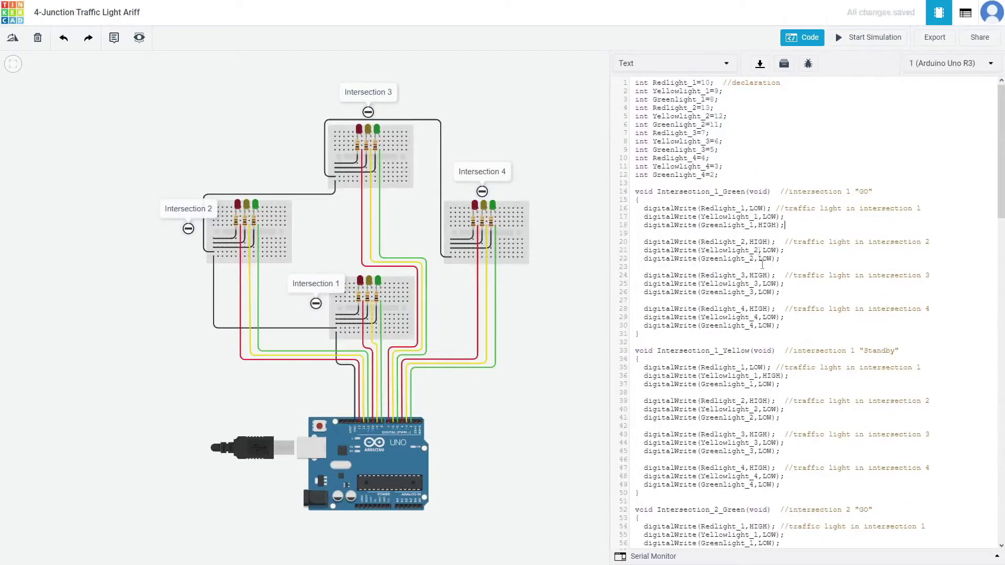
pyautogui.scroll(-3, 777, 318)
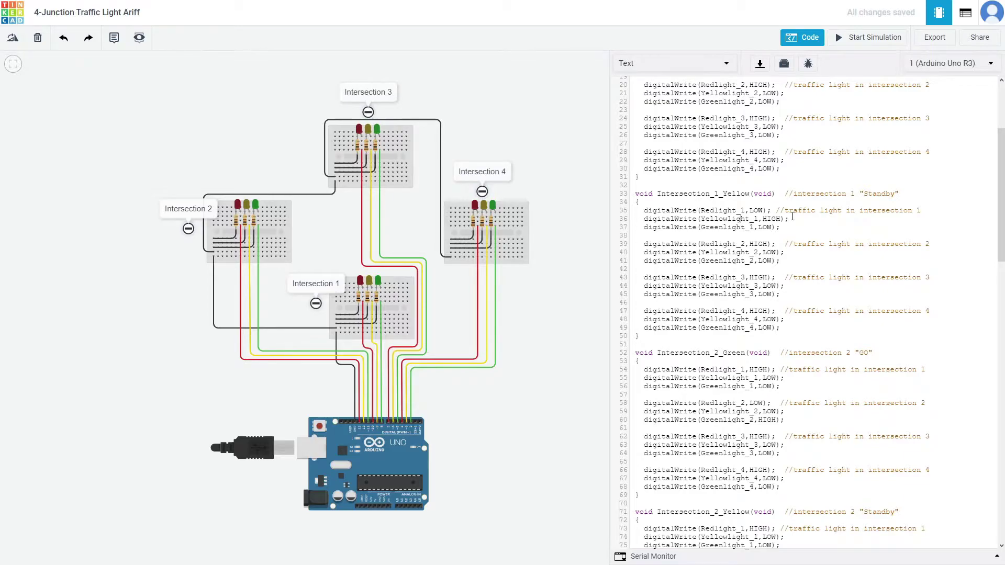
pyautogui.scroll(-4, 793, 217)
pyautogui.scroll(6, 828, 330)
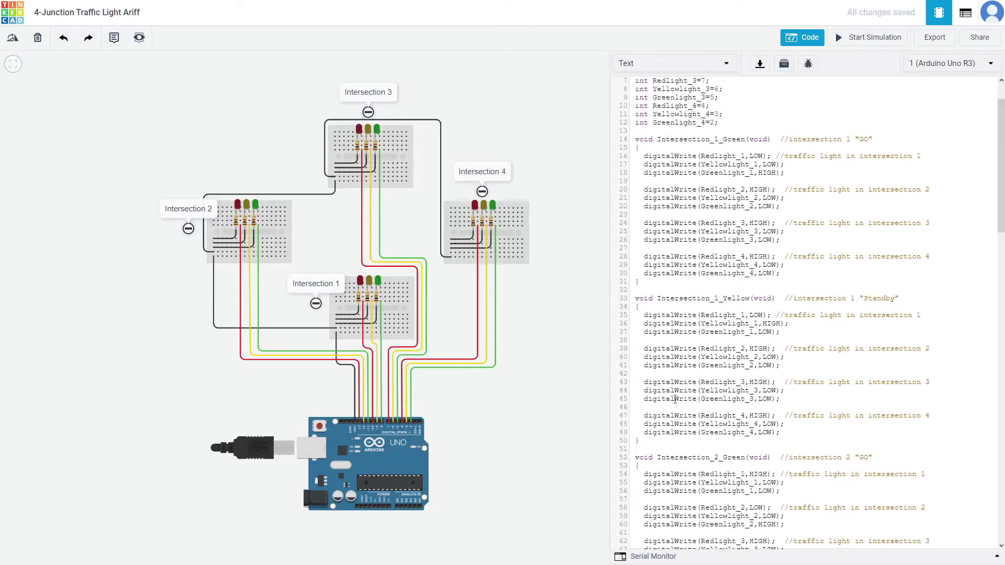
pyautogui.scroll(-5, 702, 297)
pyautogui.scroll(-3, 702, 298)
pyautogui.scroll(-3, 701, 298)
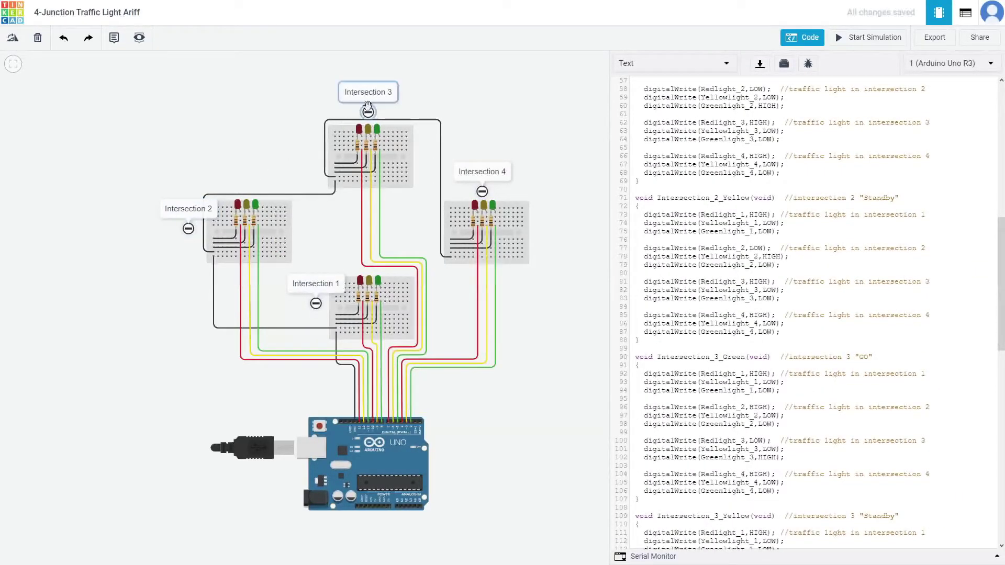
pyautogui.scroll(2, 748, 316)
pyautogui.scroll(2, 749, 317)
pyautogui.scroll(-2, 726, 287)
pyautogui.scroll(-1, 726, 287)
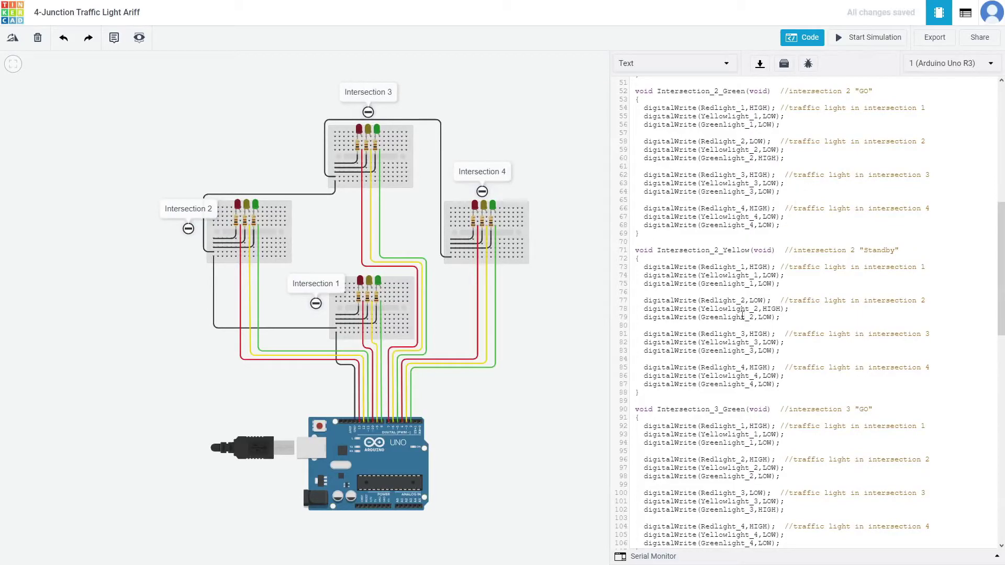
pyautogui.scroll(-5, 742, 316)
pyautogui.scroll(-5, 742, 317)
pyautogui.scroll(-5, 742, 317)
pyautogui.scroll(-4, 740, 316)
pyautogui.scroll(-3, 740, 317)
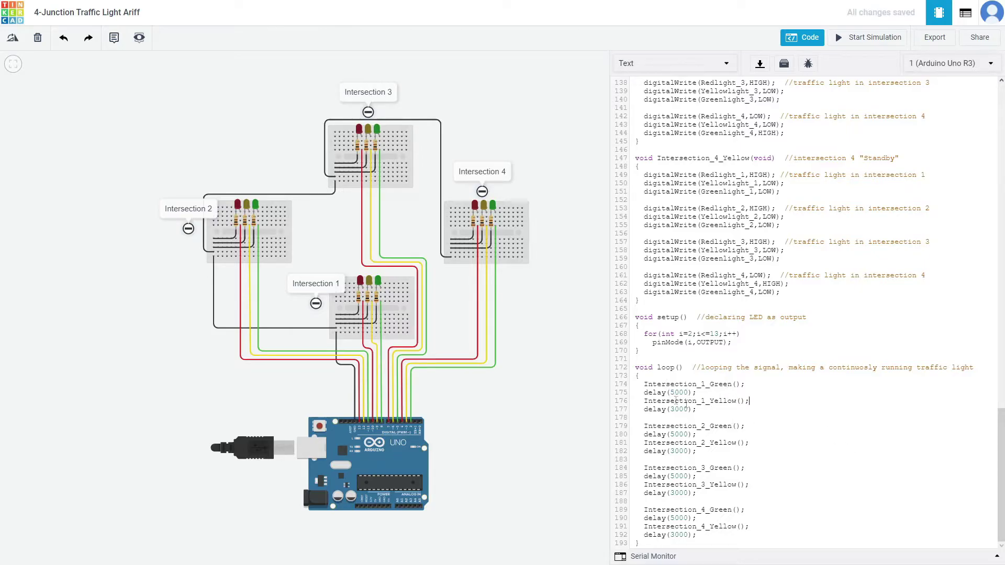
pyautogui.scroll(10, 828, 412)
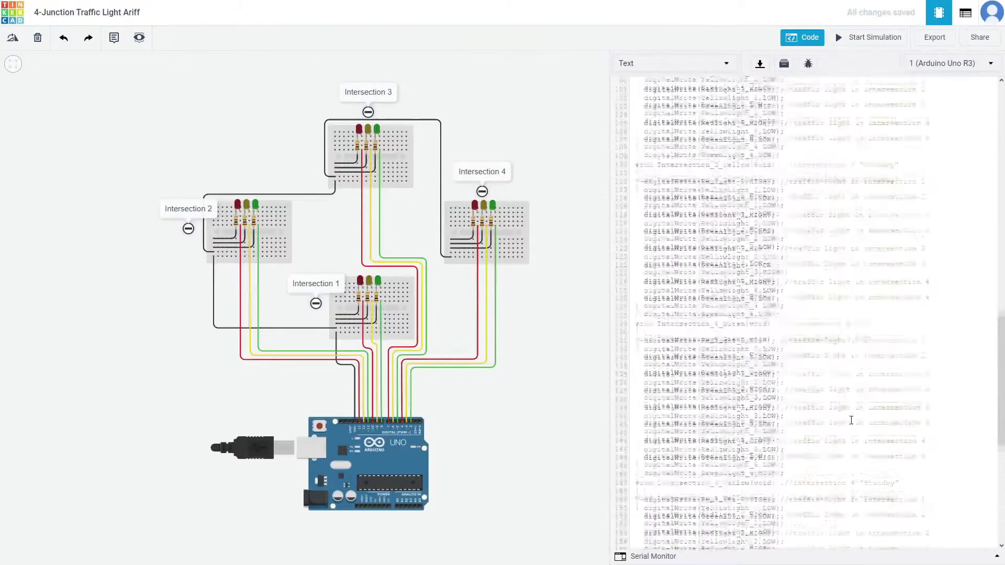
pyautogui.scroll(10, 827, 411)
pyautogui.scroll(10, 827, 411)
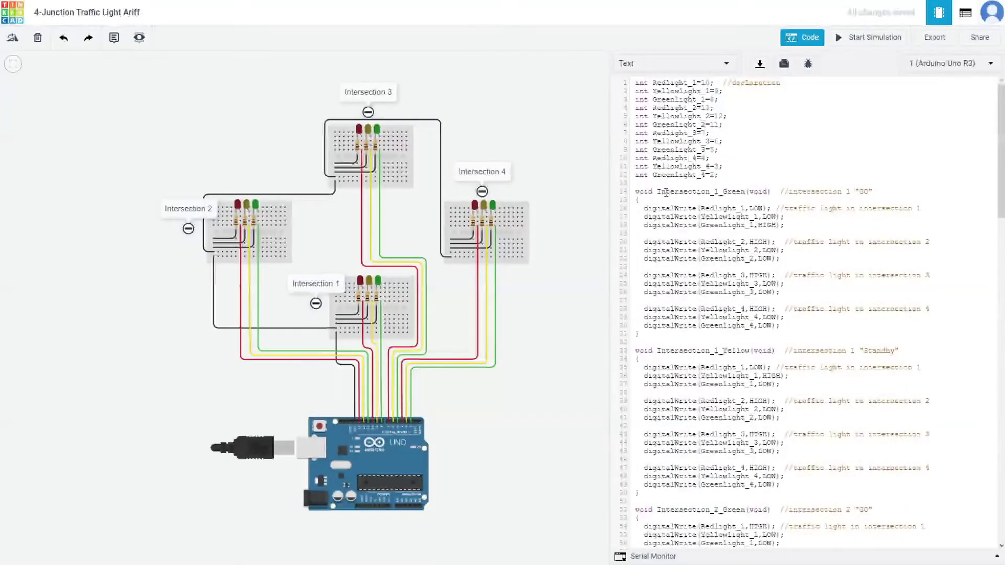
# Review the Intersection_1_Green function body and the loop's 3000 delay
pyautogui.moveTo(644, 208); pyautogui.dragTo(793, 324)
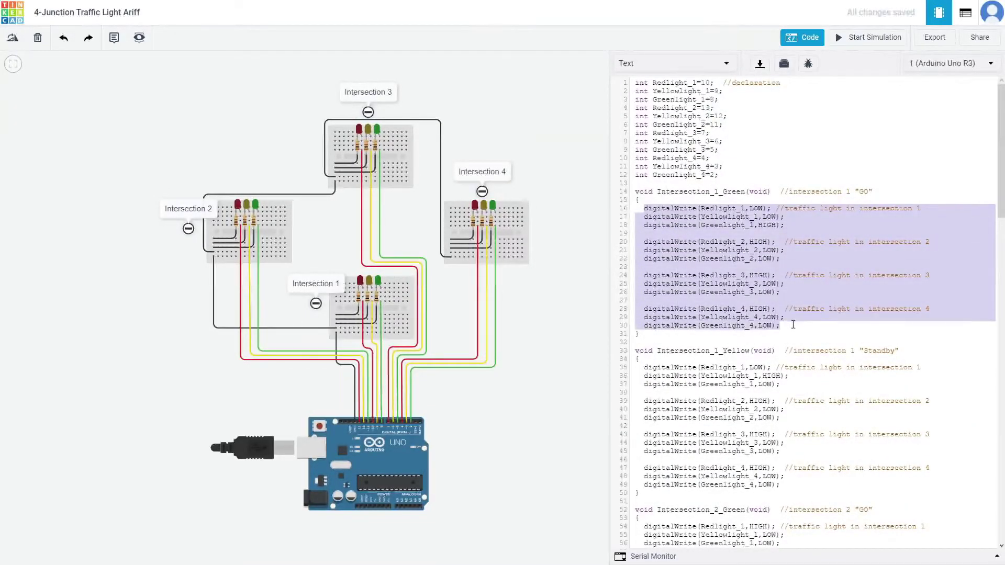
pyautogui.click(984, 358)
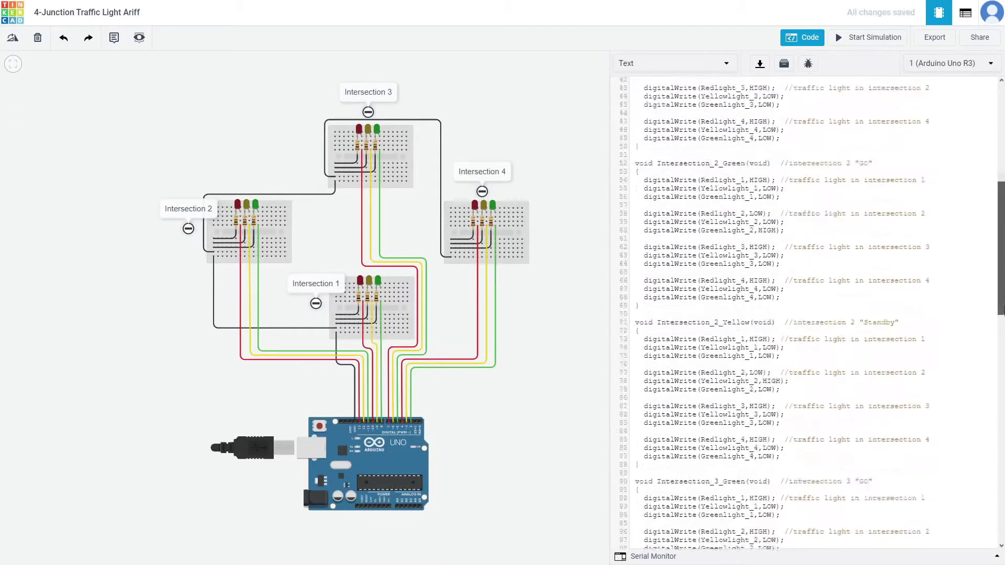
pyautogui.moveTo(1001, 215); pyautogui.dragTo(1001, 542)
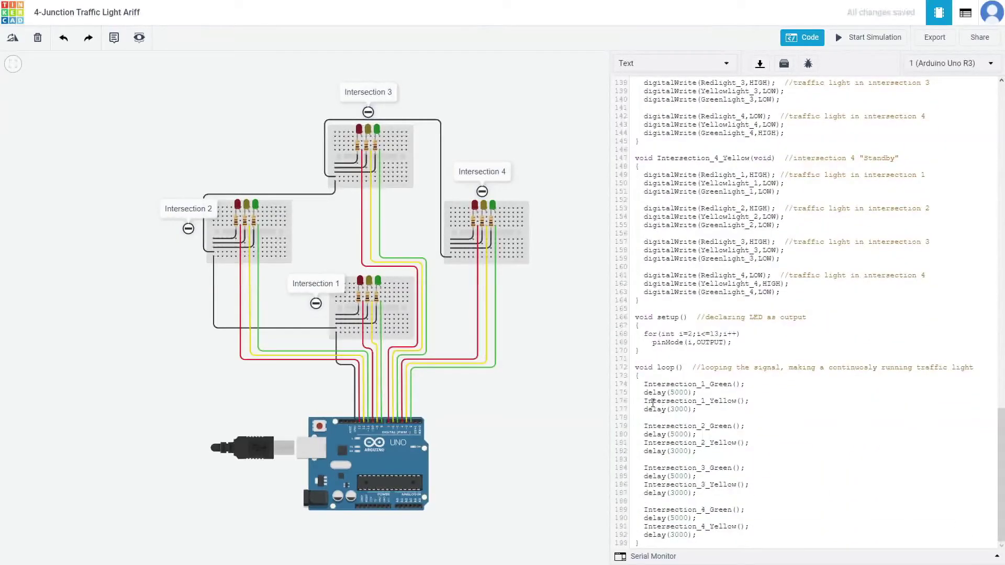
pyautogui.doubleClick(674, 409)
pyautogui.moveTo(646, 402); pyautogui.dragTo(740, 402)
pyautogui.moveTo(1001, 445); pyautogui.dragTo(988, 112)
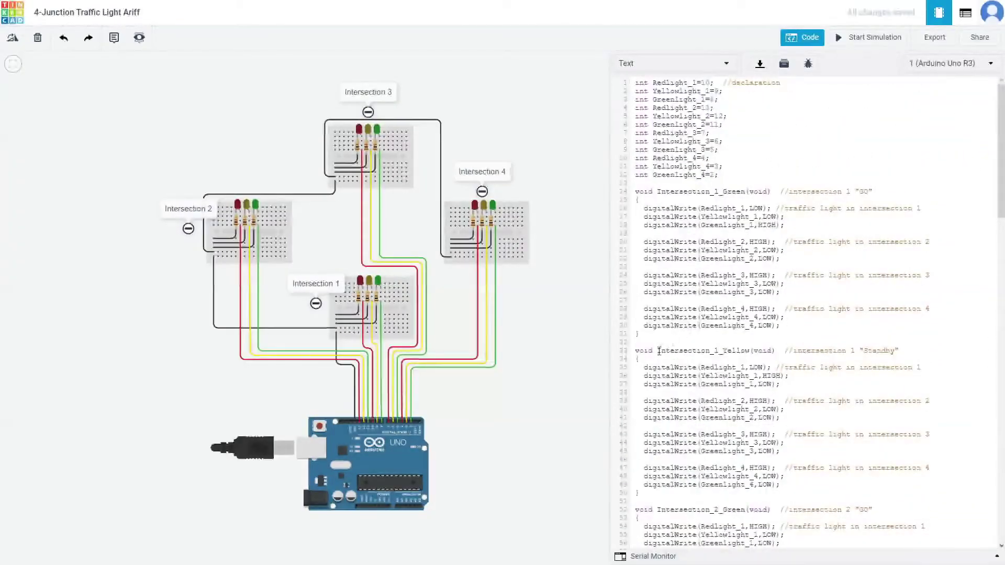
# Mark the Intersection_1_Yellow function name, scroll through the rest, and close the code editor
pyautogui.moveTo(658, 351); pyautogui.dragTo(749, 352)
pyautogui.scroll(-2, 743, 345)
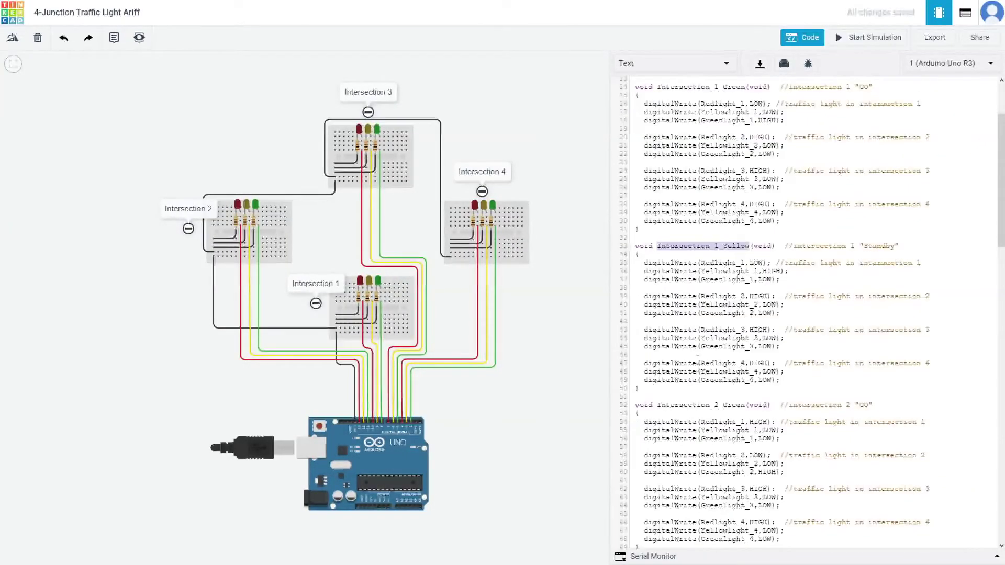
pyautogui.moveTo(1000, 181); pyautogui.dragTo(1001, 477)
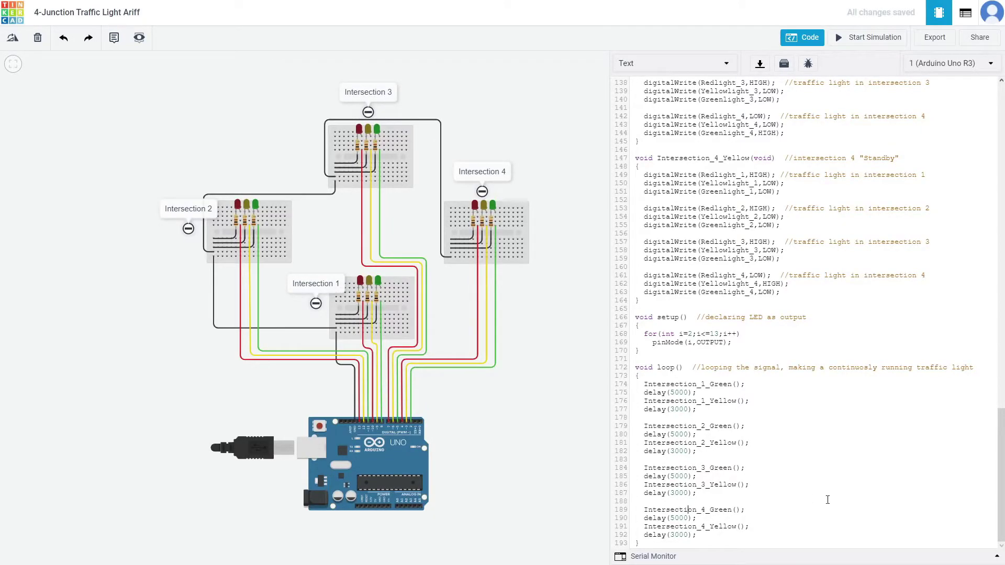
pyautogui.press('Up')
pyautogui.press('Up')
pyautogui.press('Up')
pyautogui.click(813, 39)
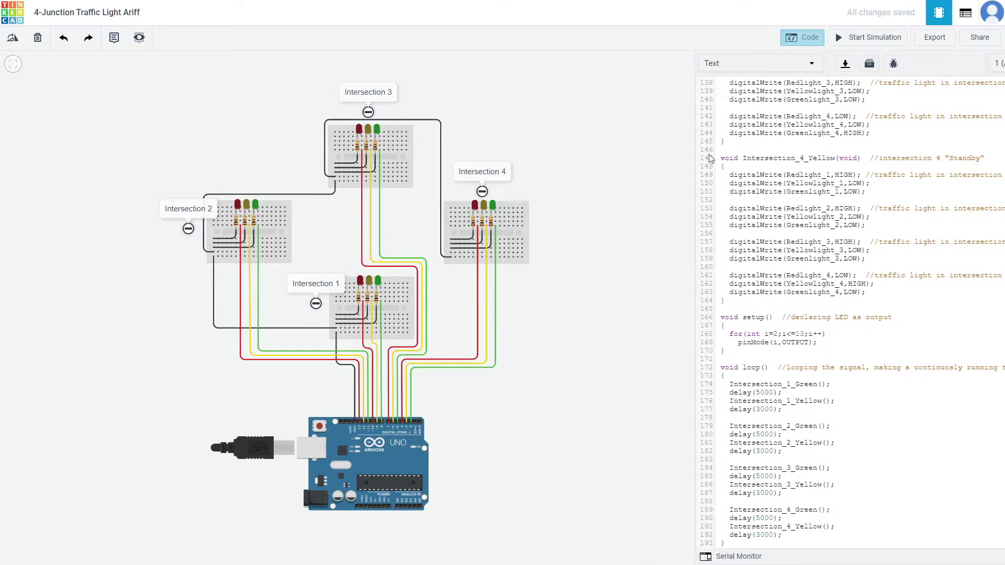
# Start the simulation and zoom out to show the Arduino Uno and all four intersections
pyautogui.scroll(2, 608, 249)
pyautogui.moveTo(560, 233)
pyautogui.mouseDown()
pyautogui.moveTo(710, 284)
pyautogui.moveTo(747, 278)
pyautogui.mouseUp()
pyautogui.scroll(1, 708, 284)
pyautogui.click(856, 47)
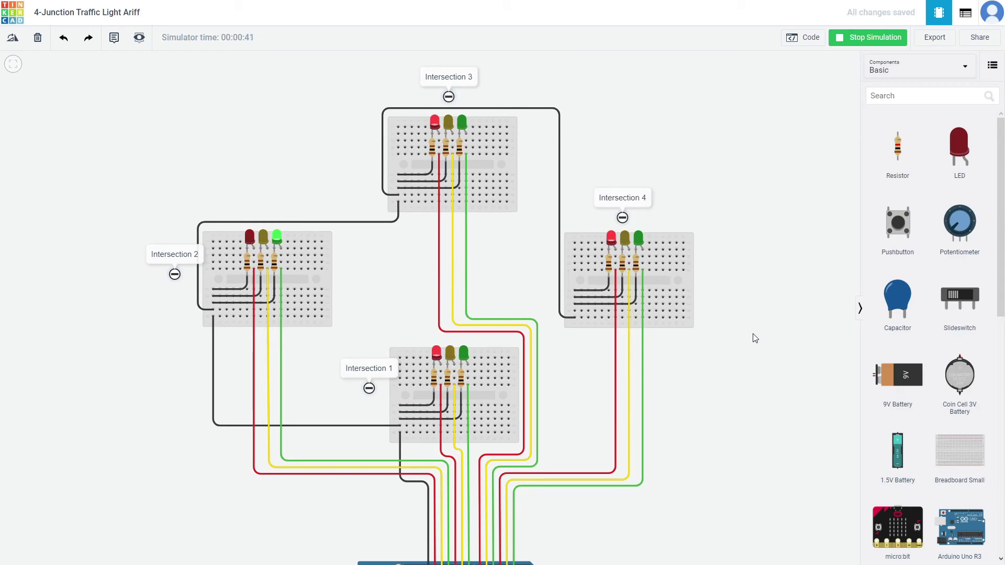
pyautogui.scroll(-2, 764, 359)
pyautogui.scroll(-2, 718, 328)
pyautogui.scroll(-2, 702, 313)
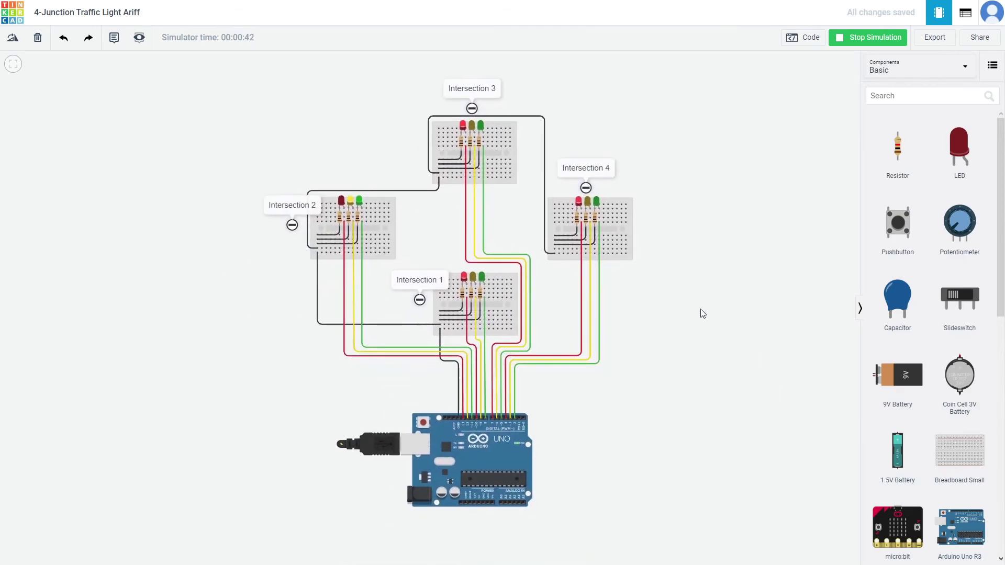